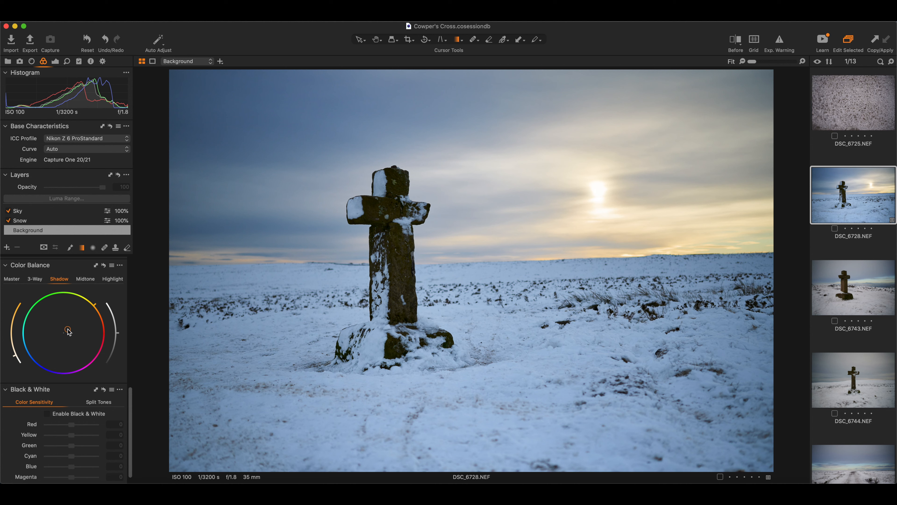
Tint the midtones of the snowy cross photo slightly toward blue in Color Balance and raise their lightness a little
click(88, 281)
mouse_move(64, 332)
mouse_down()
mouse_move(45, 336)
mouse_move(55, 311)
mouse_move(79, 312)
mouse_move(83, 332)
mouse_move(77, 312)
mouse_move(64, 304)
mouse_move(50, 313)
mouse_move(63, 304)
mouse_move(78, 323)
mouse_move(73, 338)
mouse_move(61, 338)
mouse_up()
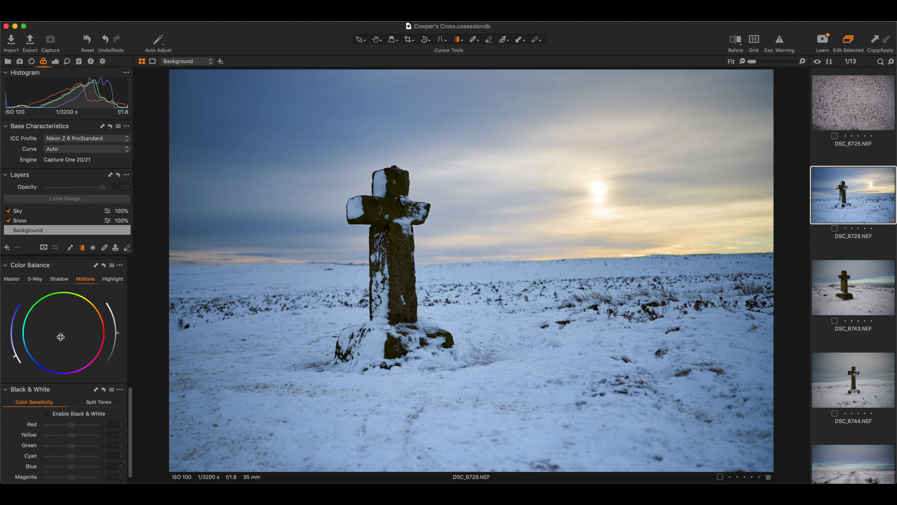
drag(118, 336, 119, 329)
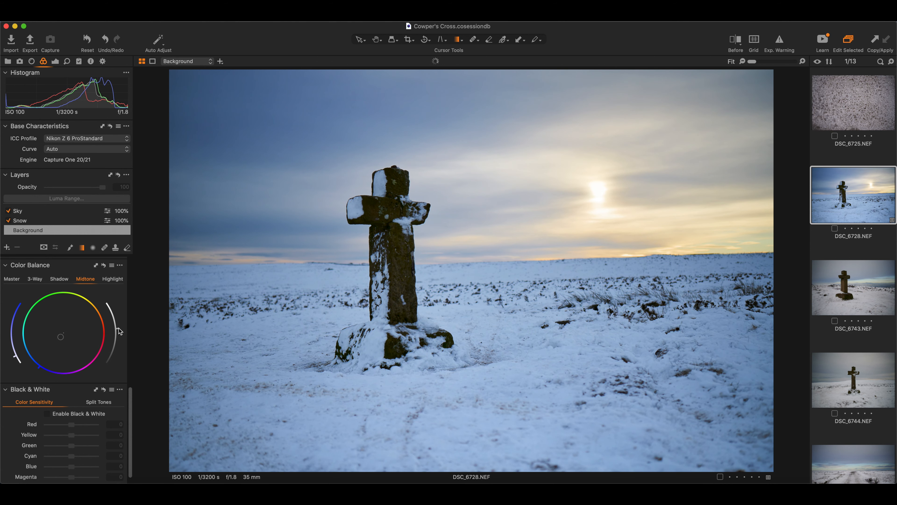
Compare the cross photo with its unedited version using the before/after split, moving the divider across the cross
click(736, 40)
drag(473, 270, 402, 267)
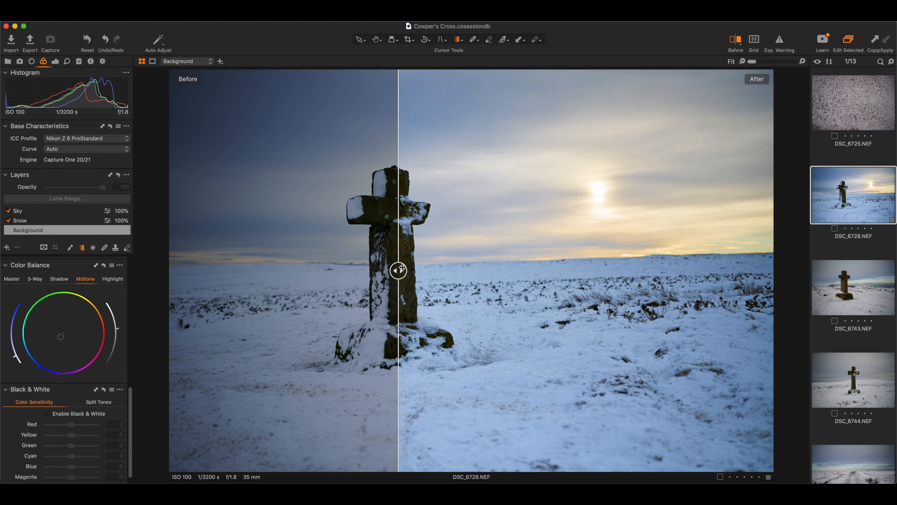
click(738, 41)
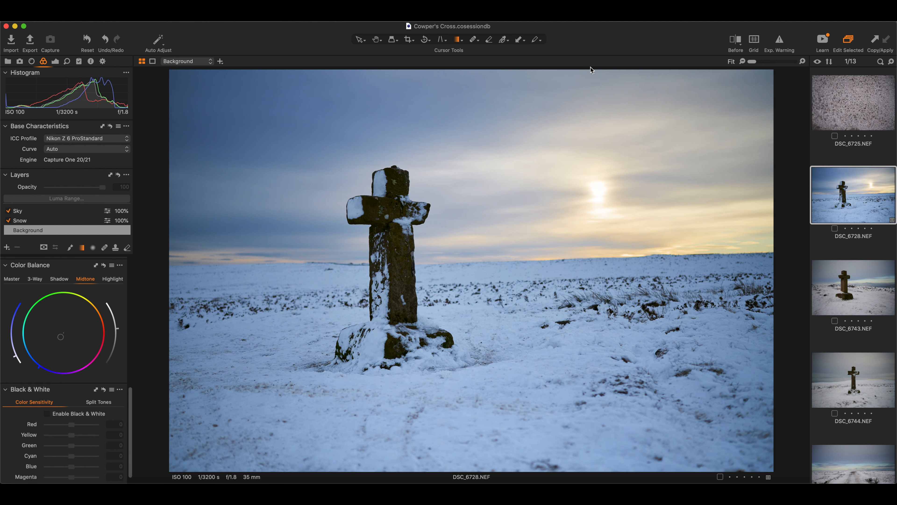
Tint the highlights of the cross photo subtly toward blue and slightly increase the saturation of that tint
click(111, 279)
drag(64, 335, 62, 335)
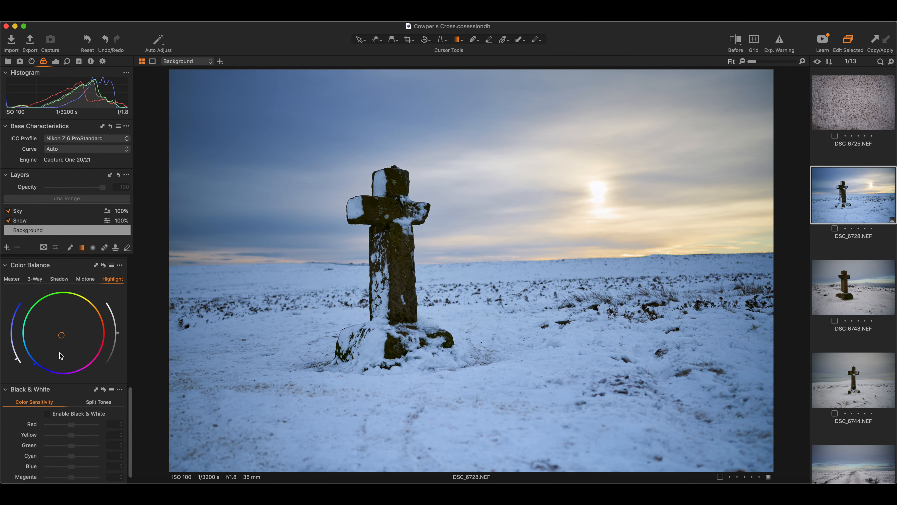
mouse_move(17, 364)
mouse_down()
mouse_move(16, 312)
mouse_move(13, 355)
mouse_up()
Check the highlight grading against the original with the before/after split, moving the divider past the cross into the sky
click(736, 39)
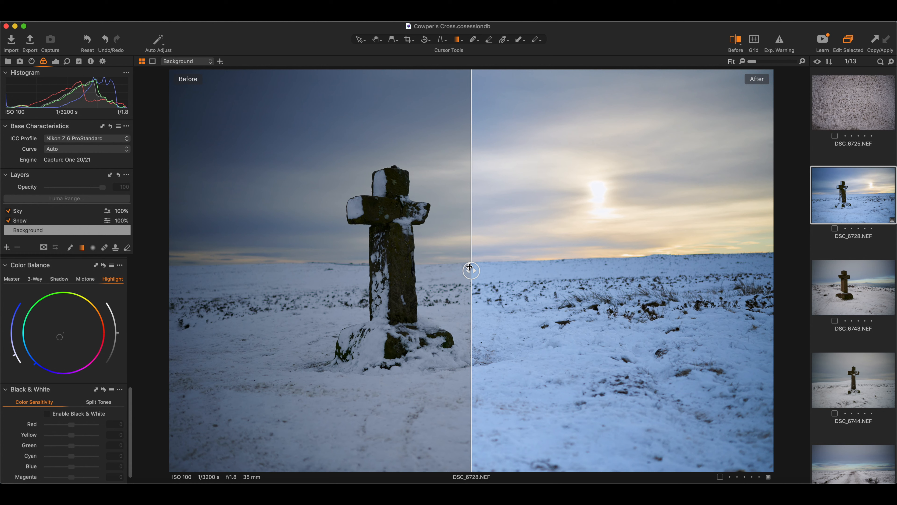
drag(469, 267, 316, 266)
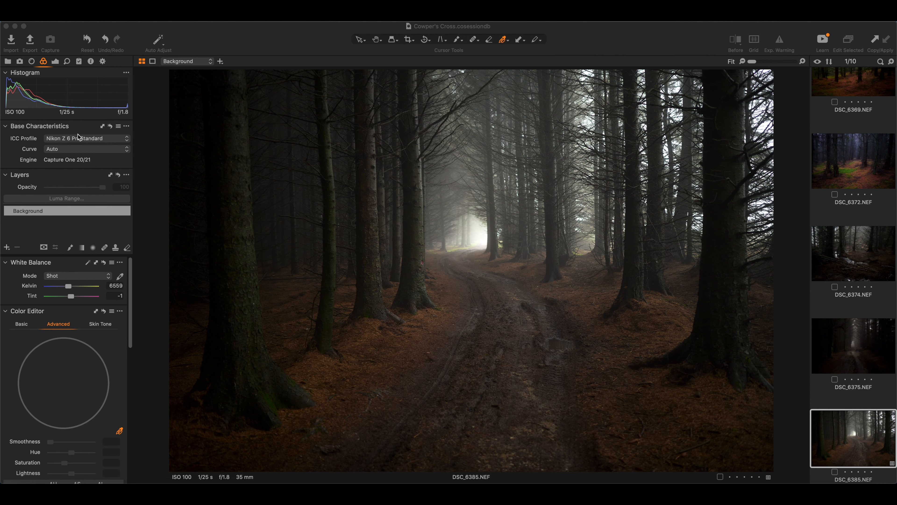
Set the forest photo's ICC profile to ProStandard and compare the image with its original in the before/after split
click(101, 139)
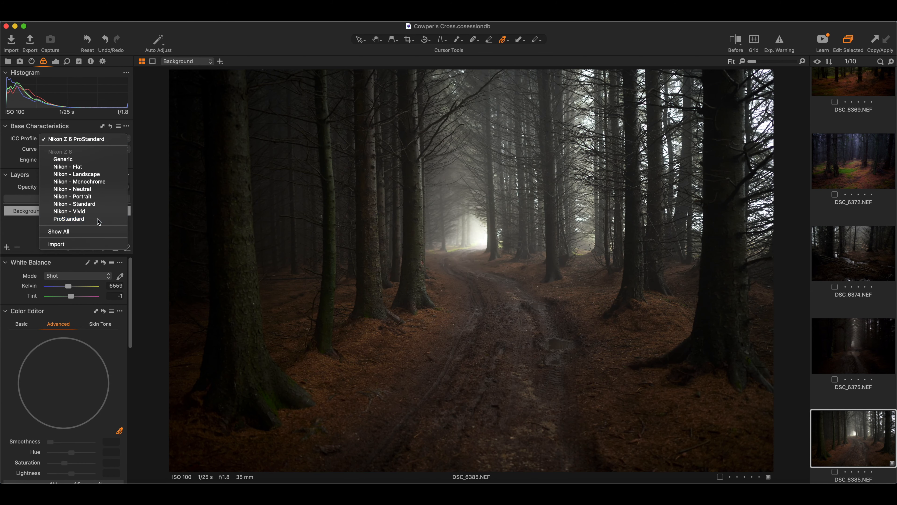
click(98, 219)
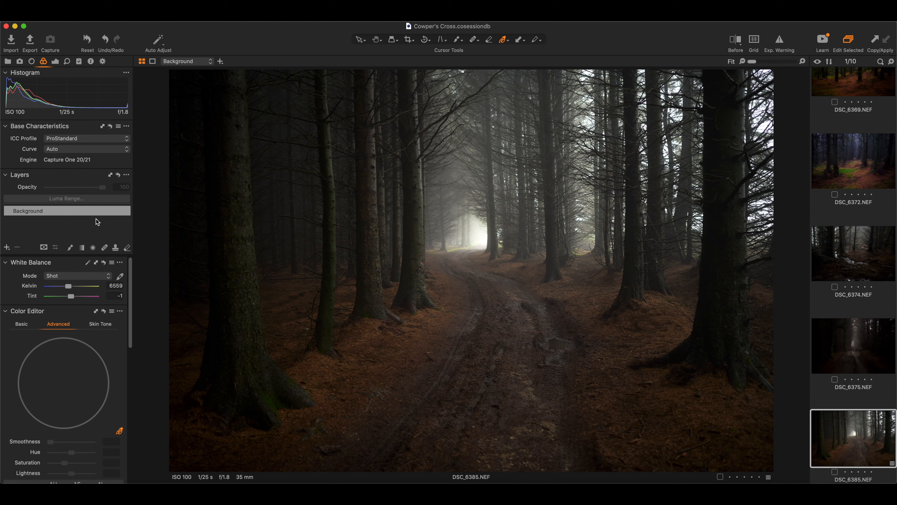
click(736, 42)
mouse_move(472, 271)
mouse_down()
mouse_move(315, 269)
mouse_move(586, 260)
mouse_move(388, 259)
mouse_move(470, 259)
mouse_up()
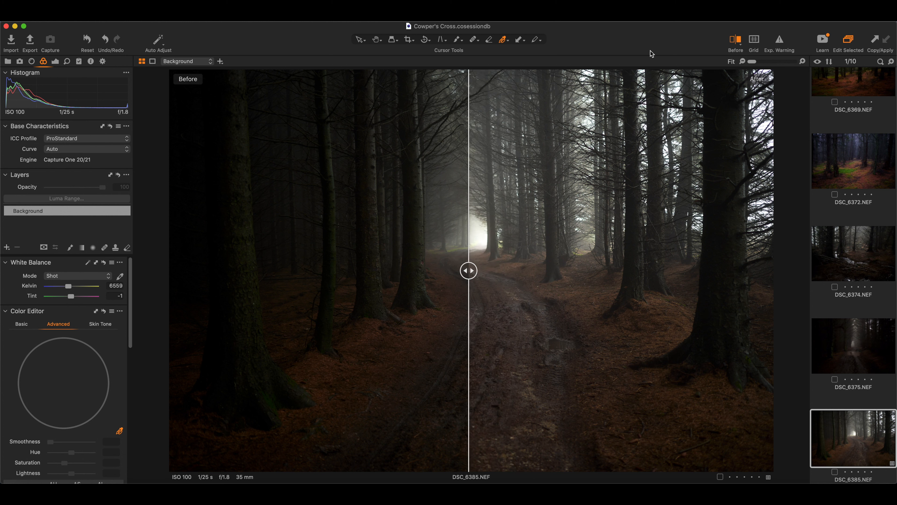
click(735, 41)
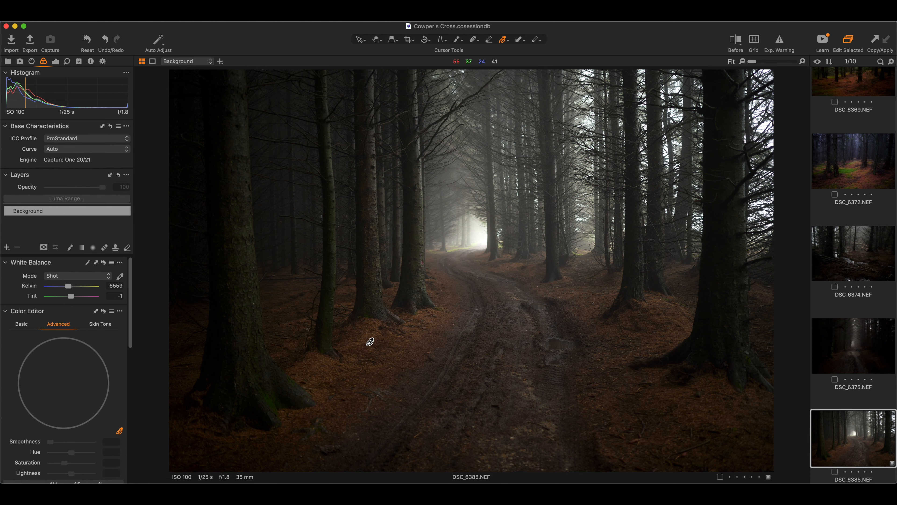
Sample the orange-brown forest floor beside the track as an advanced Color Editor range and preview which areas it covers
click(368, 335)
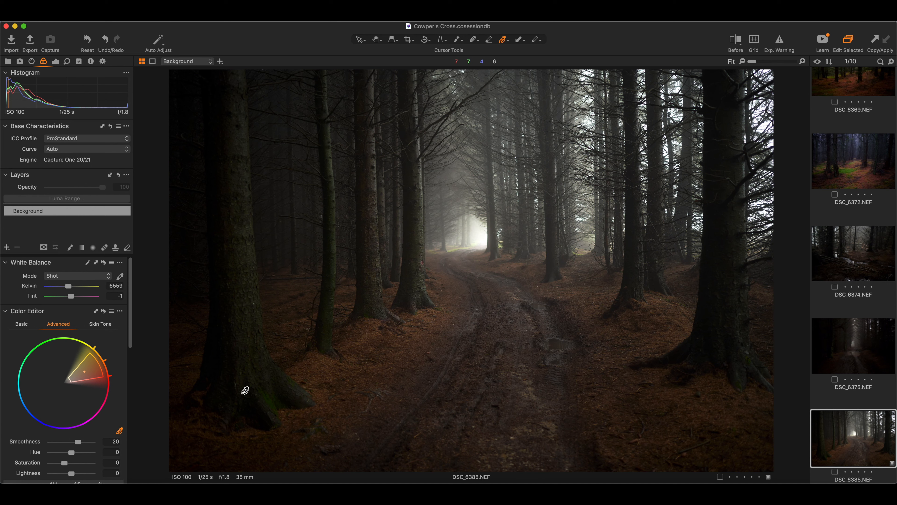
scroll(67, 414, down, 6)
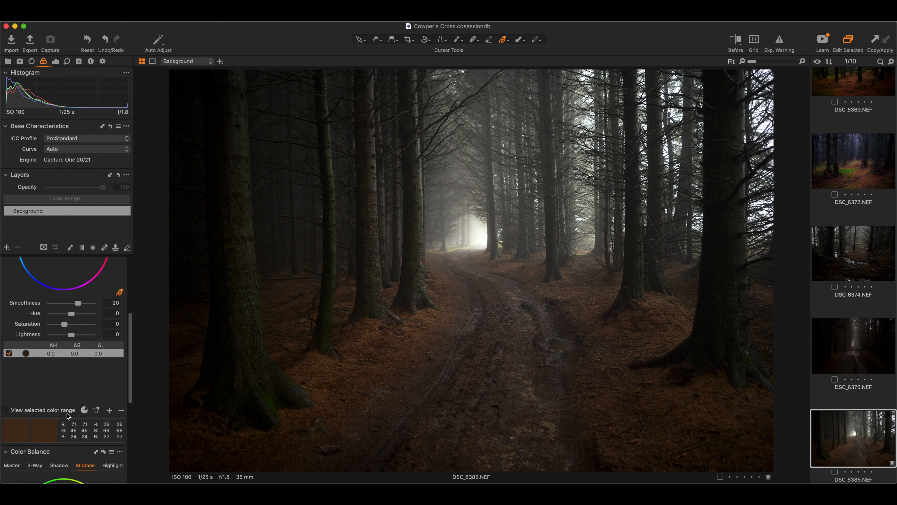
click(6, 408)
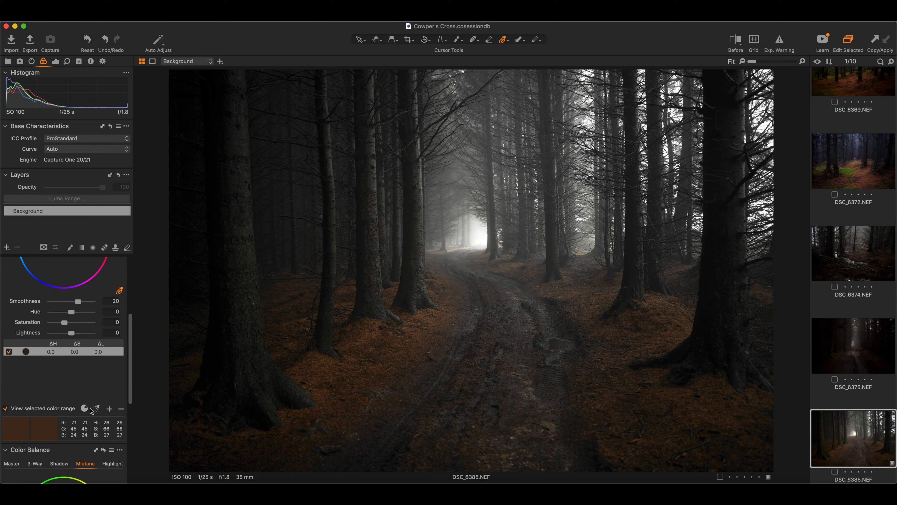
click(5, 409)
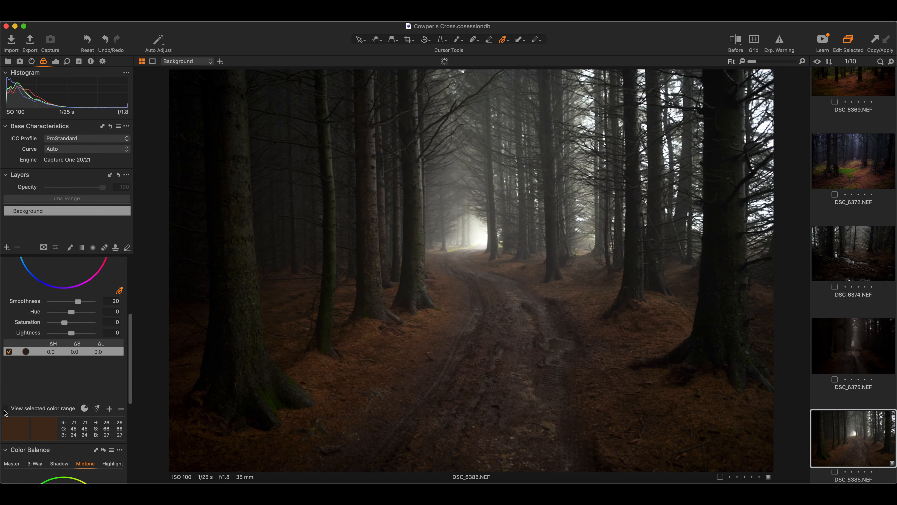
Slightly reduce the saturation of the sampled orange-brown colour range
scroll(42, 395, up, 5)
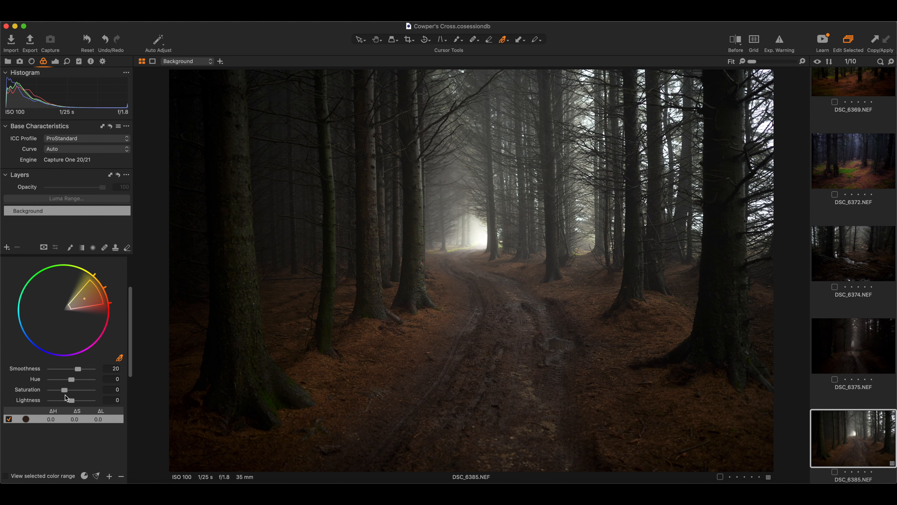
drag(64, 391, 62, 391)
Tint the forest photo's highlights toward a cool blue in Color Balance and raise their lightness slightly
scroll(70, 388, down, 8)
scroll(67, 387, down, 3)
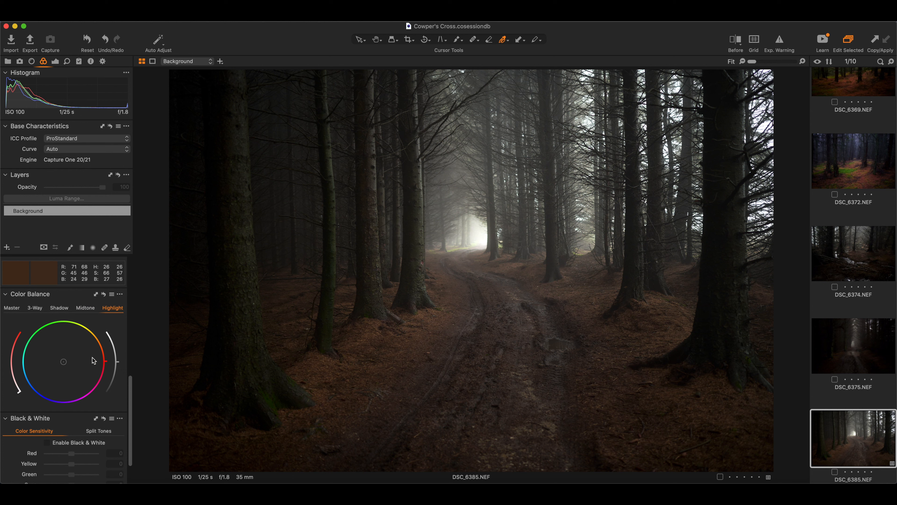
drag(64, 367, 50, 365)
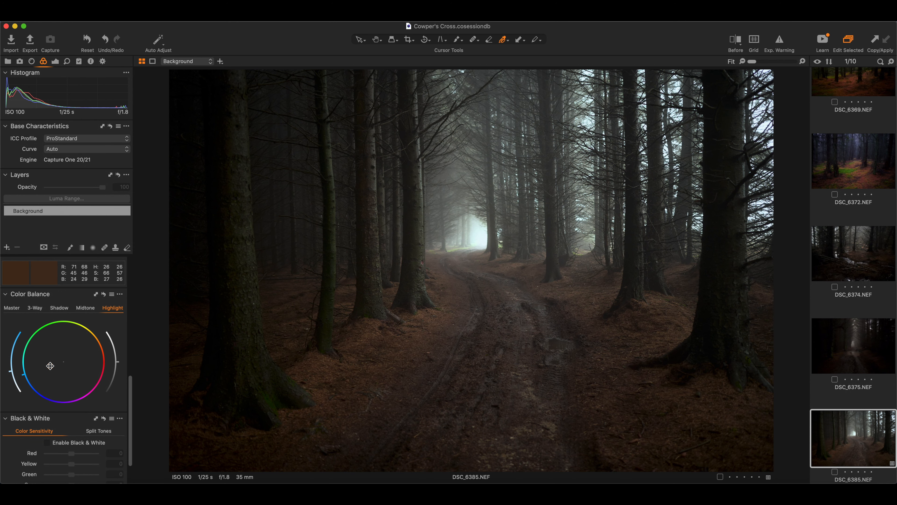
drag(50, 366, 52, 371)
mouse_move(117, 362)
mouse_down()
mouse_move(114, 377)
mouse_move(115, 358)
mouse_up()
Tint the forest photo's shadows toward a subtle warm yellow
click(62, 309)
drag(64, 362, 66, 357)
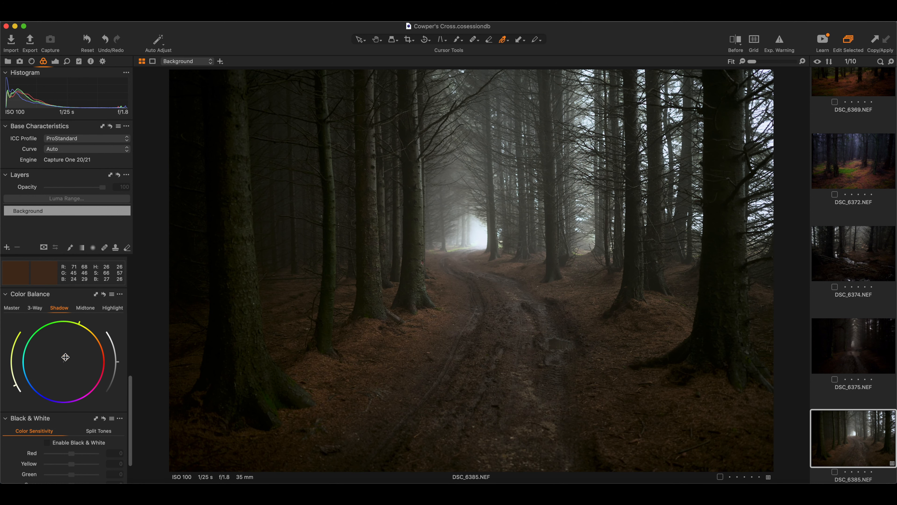
mouse_move(66, 357)
mouse_down()
mouse_move(86, 351)
mouse_move(69, 354)
mouse_up()
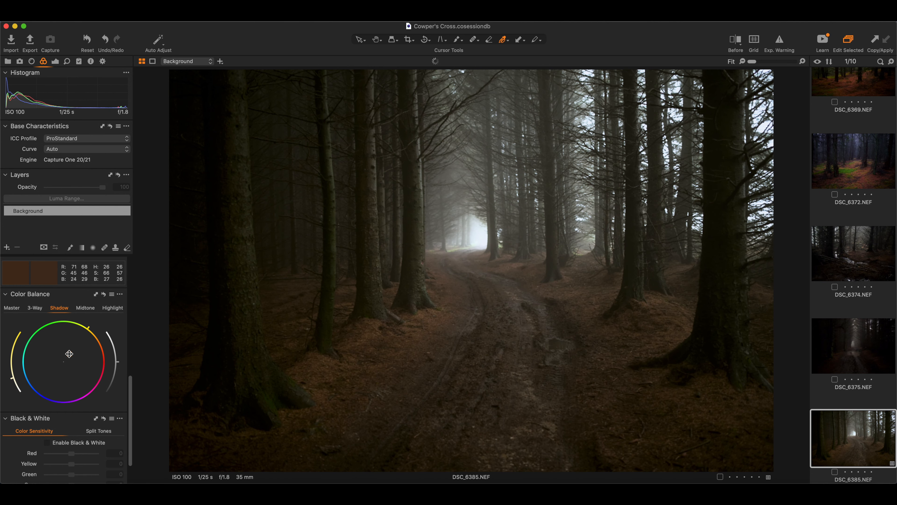
drag(70, 353, 66, 357)
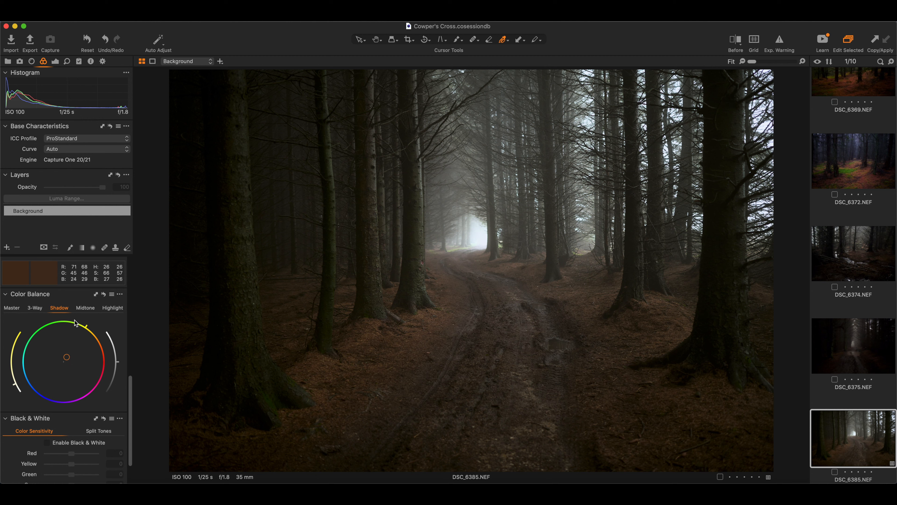
Tint the forest photo's midtones toward a moderate cyan
click(86, 308)
mouse_move(64, 363)
mouse_down()
mouse_move(53, 366)
mouse_move(46, 347)
mouse_move(61, 344)
mouse_move(45, 352)
mouse_move(62, 371)
mouse_move(48, 361)
mouse_up()
drag(48, 362, 56, 361)
drag(57, 362, 56, 362)
Compare the graded forest photo with its original using the before/after split, moving the divider toward the trees beside the track
click(736, 40)
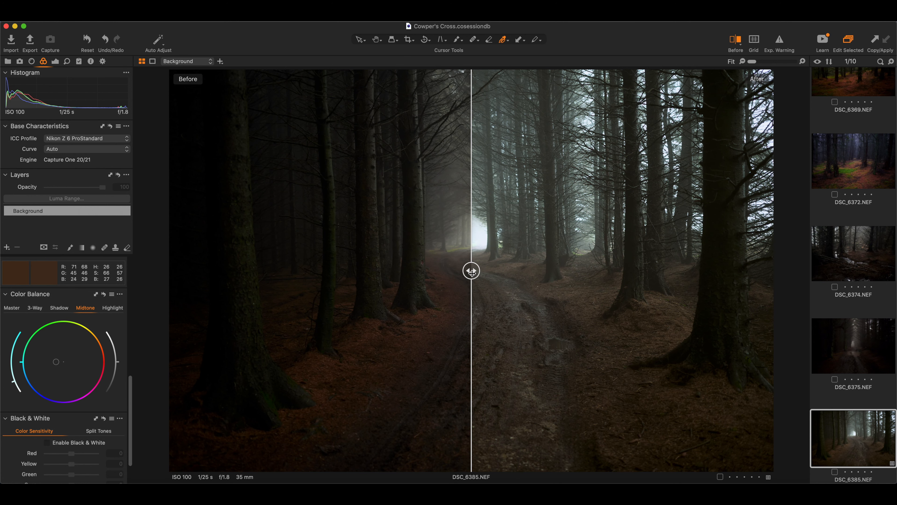
drag(471, 271, 368, 270)
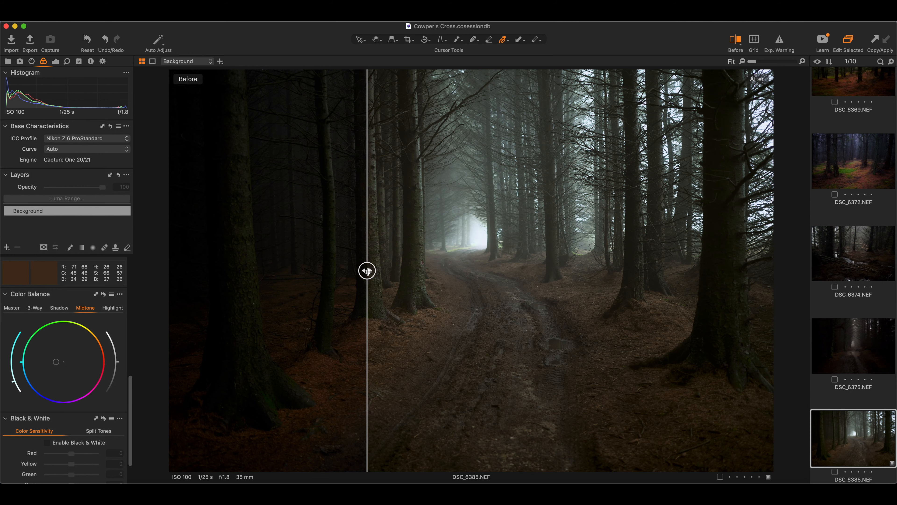